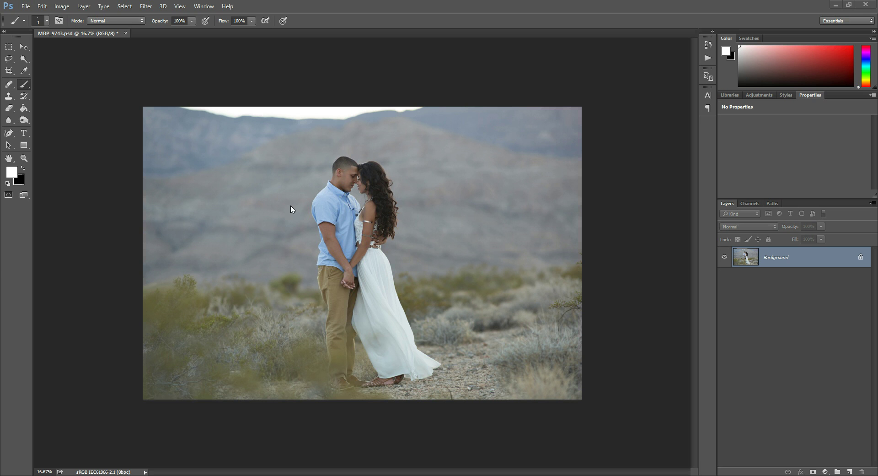
Show the Actions panel from the Window menu to list the installed action sets.
{"action": "left_click", "coordinate": [203, 6]}
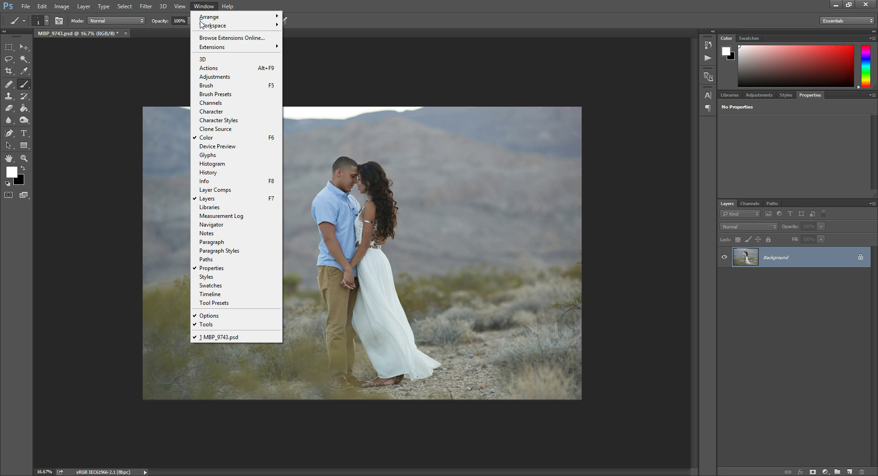
{"action": "left_click", "coordinate": [213, 68]}
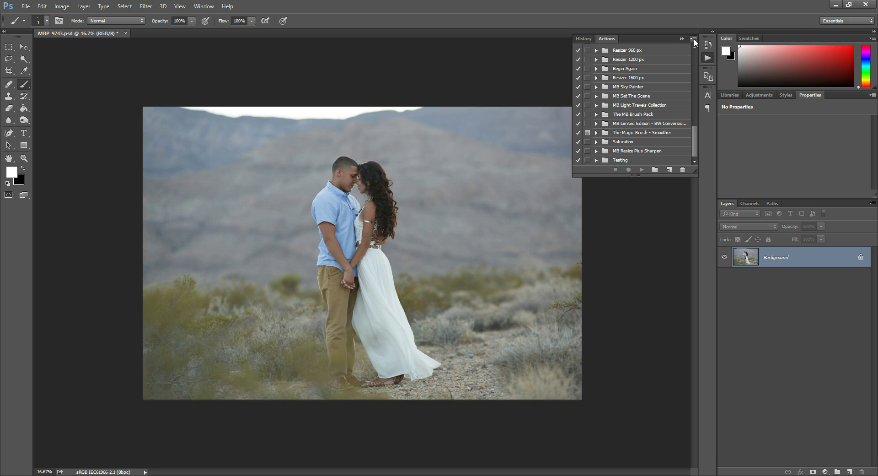
Load the MB Light Travels Collection action set from file into the Actions panel.
{"action": "left_click", "coordinate": [693, 39]}
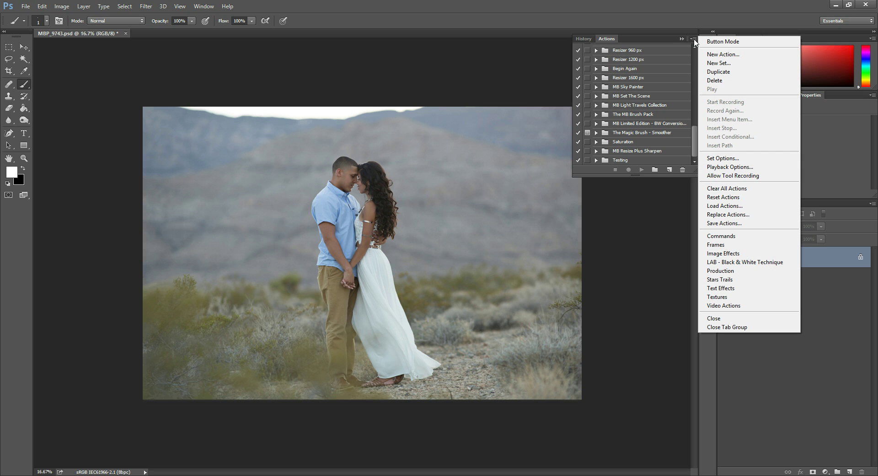
{"action": "left_click", "coordinate": [737, 206]}
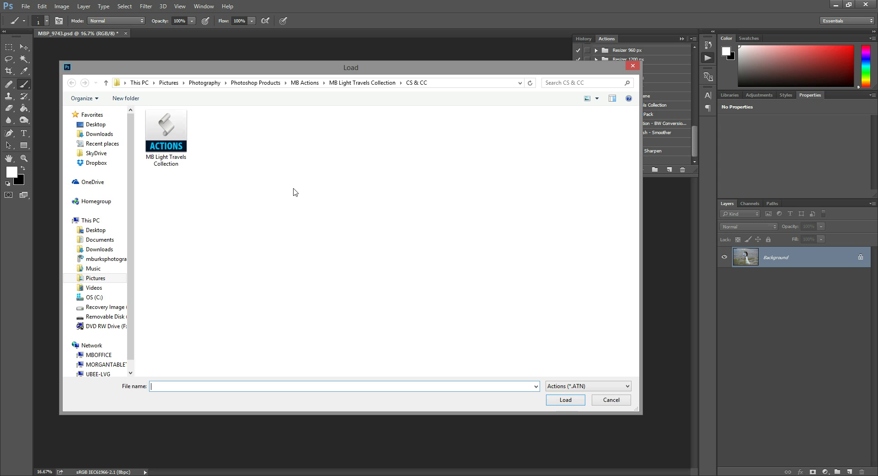
{"action": "left_click", "coordinate": [177, 151]}
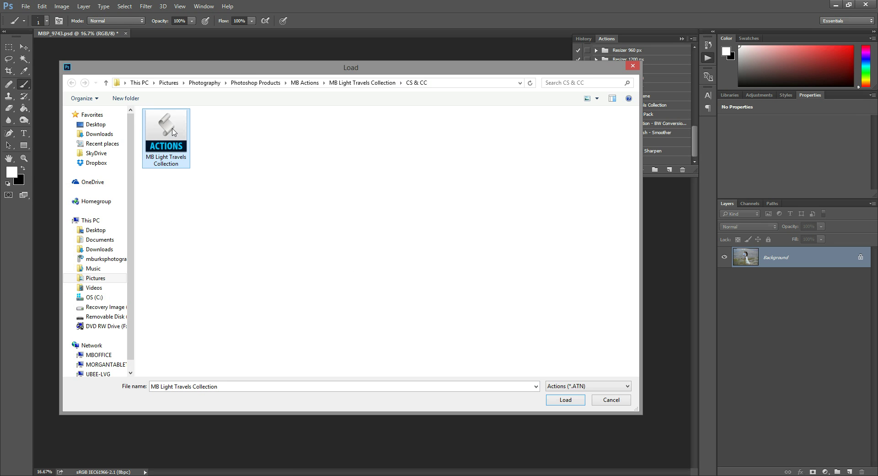
{"action": "left_click", "coordinate": [565, 399]}
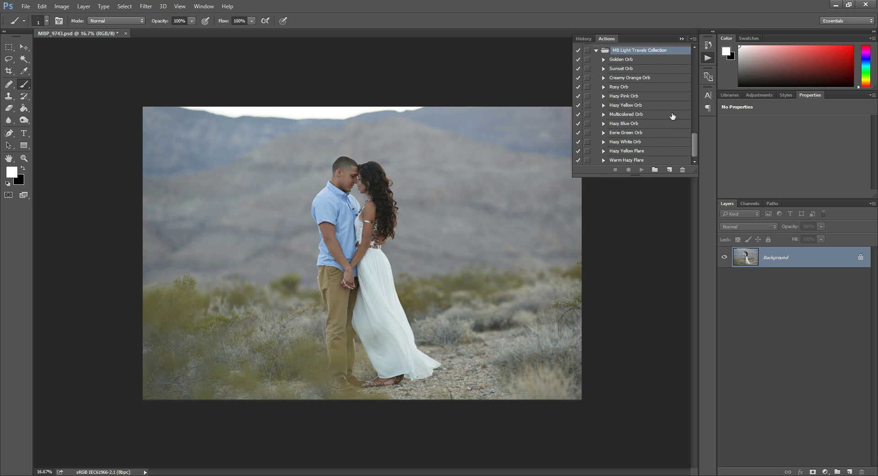
{"action": "left_click", "coordinate": [596, 51]}
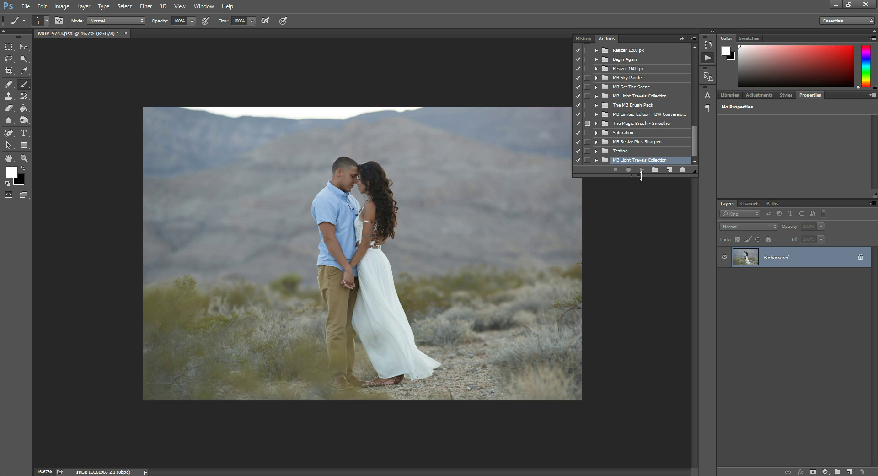
{"action": "left_click", "coordinate": [596, 160]}
{"action": "scroll", "coordinate": [615, 137], "scroll_direction": "down", "scroll_amount": 3}
{"action": "scroll", "coordinate": [615, 133], "scroll_direction": "down", "scroll_amount": 3}
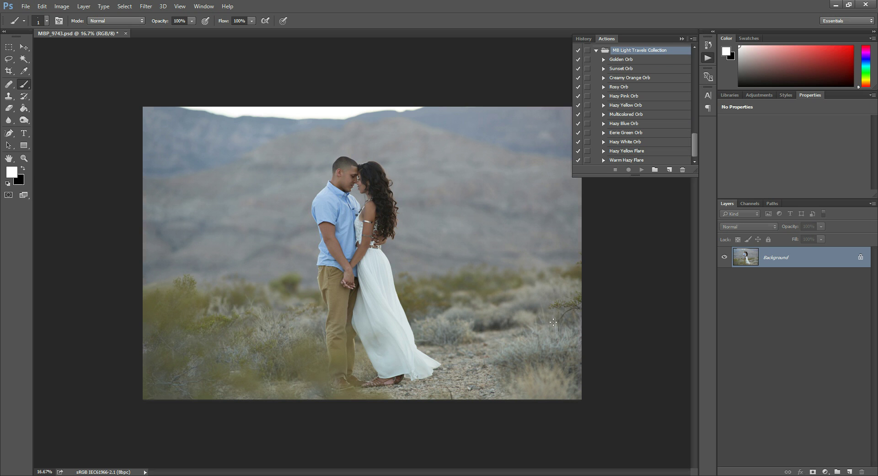
Run the Golden Orb action and move its glow up-left into the sky above the couple.
{"action": "left_click", "coordinate": [624, 62]}
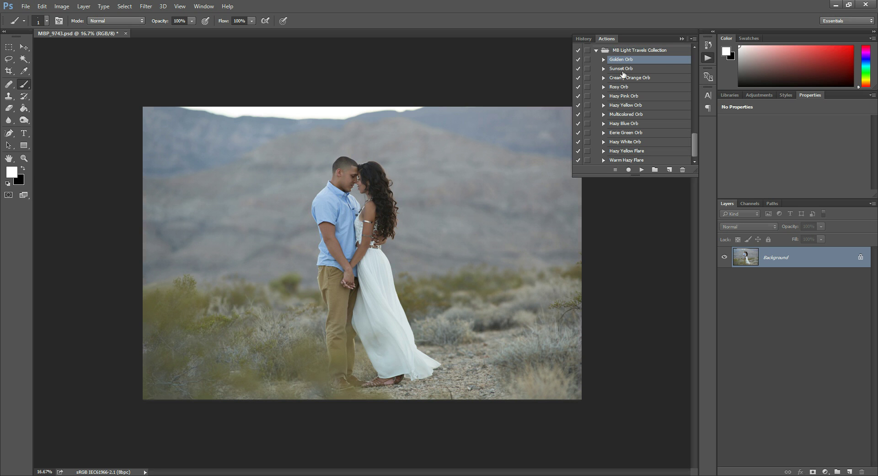
{"action": "left_click", "coordinate": [642, 170]}
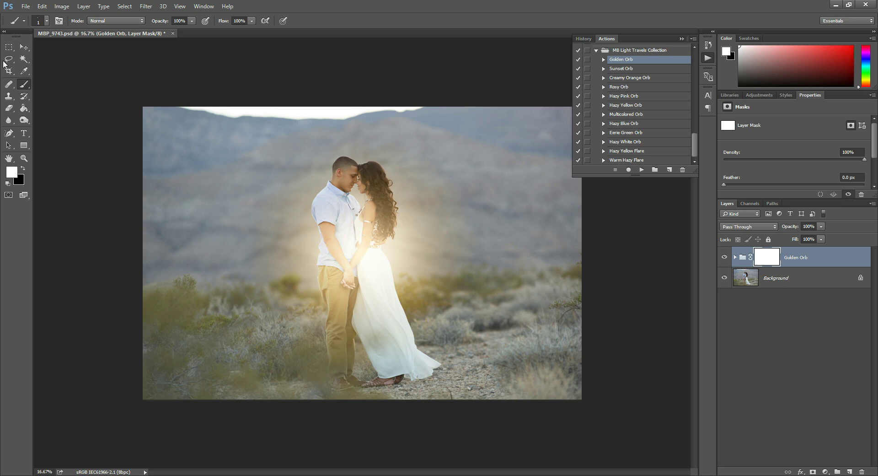
{"action": "left_click", "coordinate": [25, 47]}
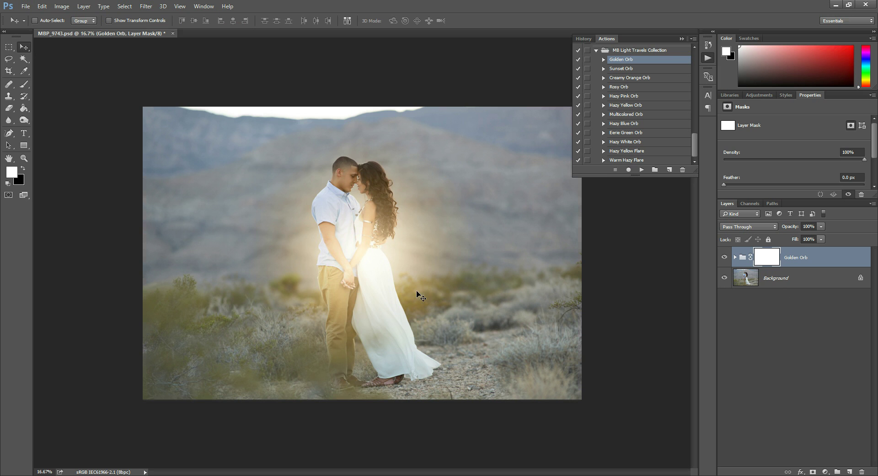
{"action": "left_click_drag", "start_coordinate": [417, 293], "coordinate": [307, 167]}
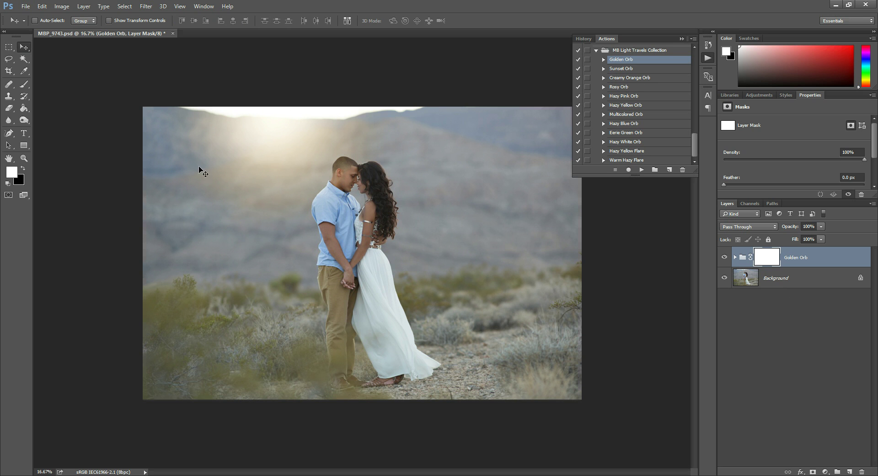
Collapse MB Light Travels Collection and expand One Fell Swoop Workflow down to its Paint-On Actions.
{"action": "left_click", "coordinate": [596, 50]}
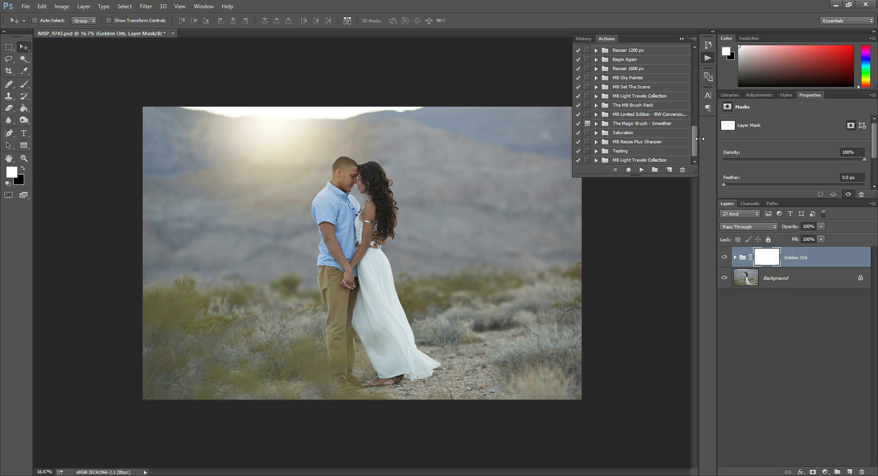
{"action": "left_click_drag", "start_coordinate": [695, 139], "coordinate": [684, 89]}
{"action": "scroll", "coordinate": [683, 86], "scroll_direction": "up", "scroll_amount": 3}
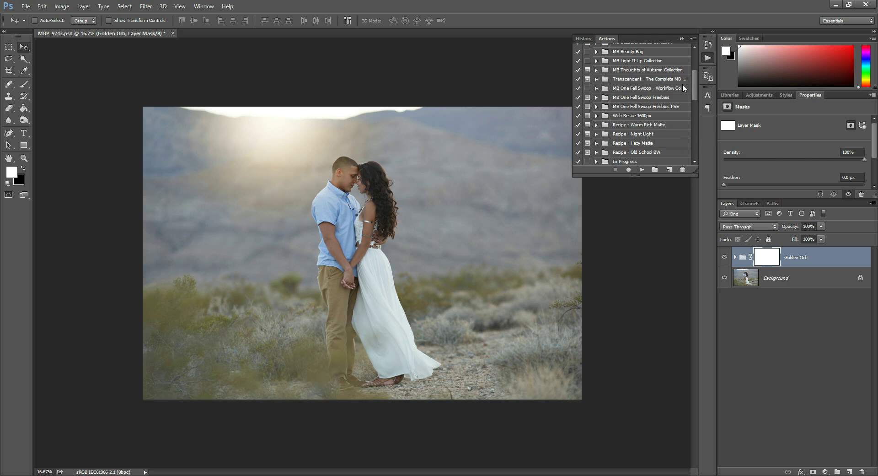
{"action": "left_click", "coordinate": [596, 91]}
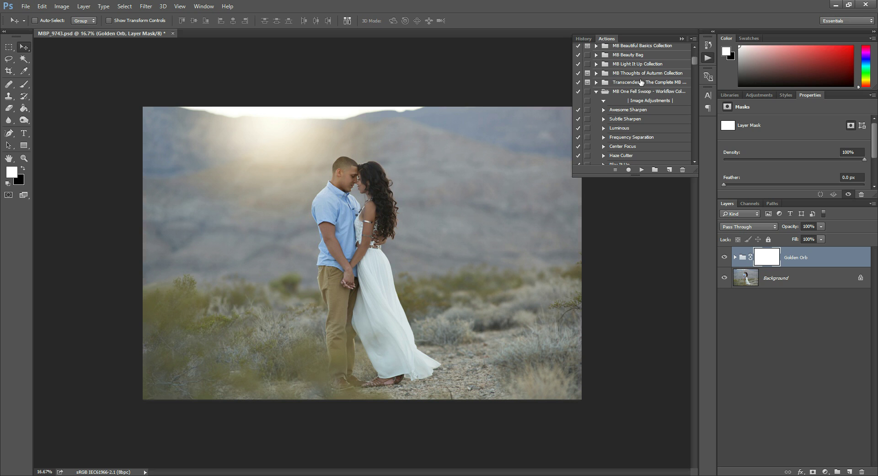
{"action": "left_click_drag", "start_coordinate": [696, 59], "coordinate": [696, 64]}
{"action": "scroll", "coordinate": [696, 64], "scroll_direction": "down", "scroll_amount": 3}
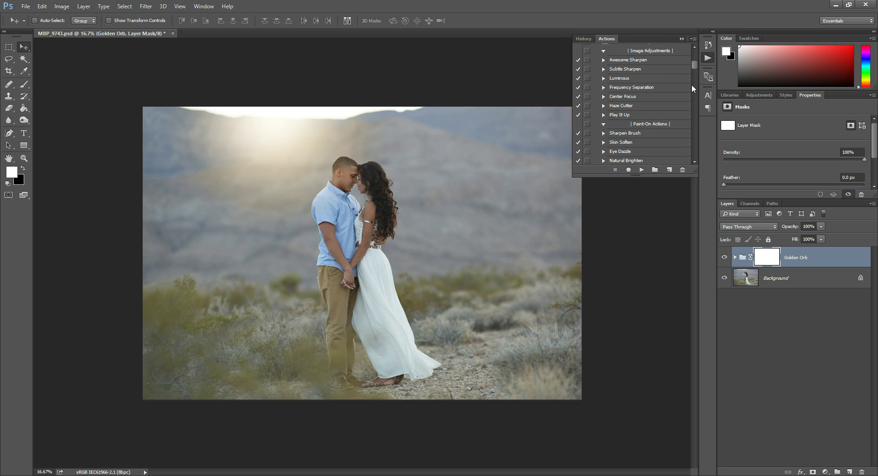
{"action": "scroll", "coordinate": [696, 65], "scroll_direction": "down", "scroll_amount": 1}
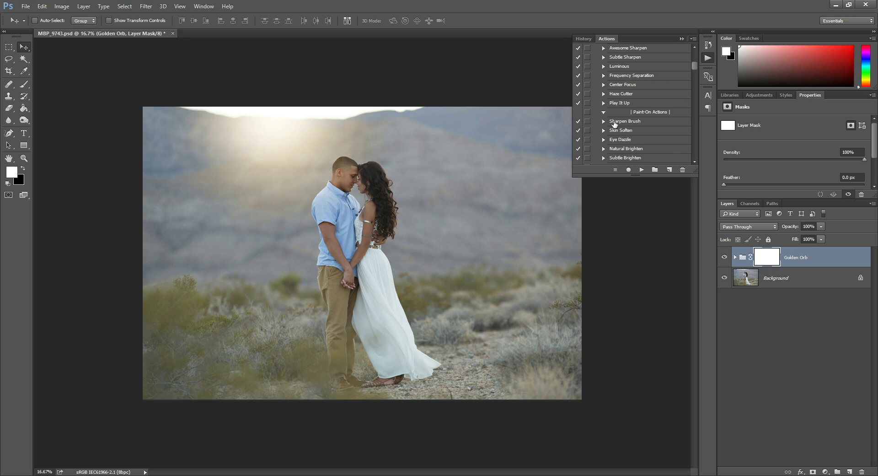
{"action": "left_click_drag", "start_coordinate": [693, 67], "coordinate": [694, 72]}
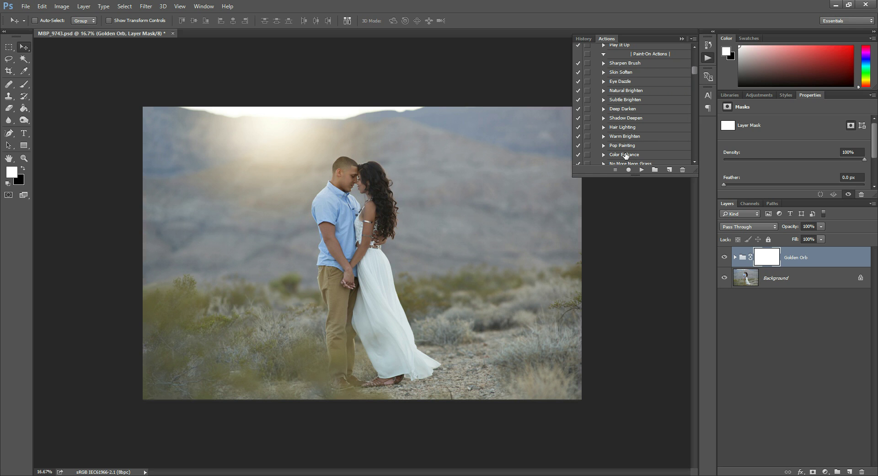
Run Deep Darken to add a black-masked Levels layer, then take the Brush tool.
{"action": "left_click", "coordinate": [630, 110]}
{"action": "left_click", "coordinate": [642, 170]}
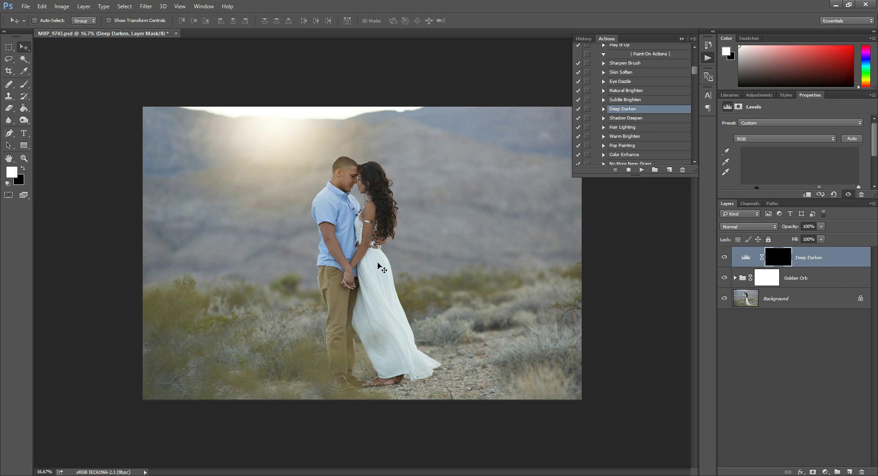
{"action": "left_click", "coordinate": [23, 87]}
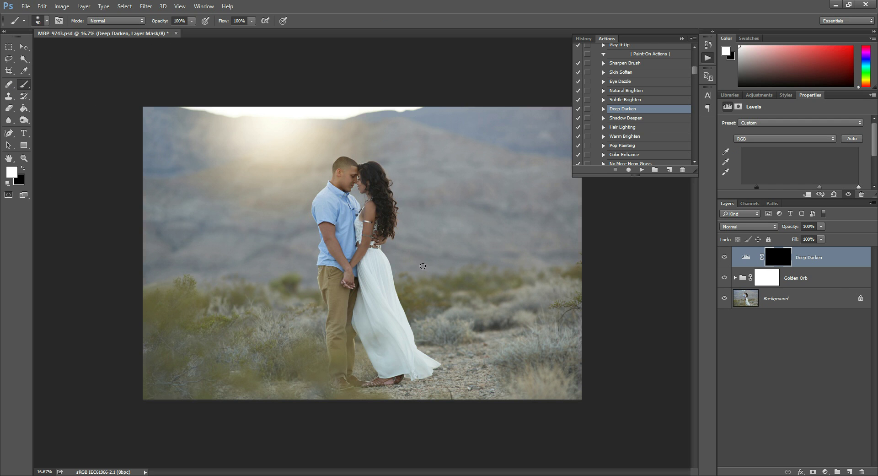
Paint the lower-right and lower-left bushes into the mask with a large brush at 50% opacity.
{"action": "key", "text": "bracketright"}
{"action": "key", "text": "bracketright"}
{"action": "key", "text": "bracketright"}
{"action": "key", "text": "bracketright"}
{"action": "key", "text": "bracketright"}
{"action": "key", "text": "bracketright"}
{"action": "key", "text": "bracketright"}
{"action": "key", "text": "bracketright"}
{"action": "key", "text": "bracketright"}
{"action": "key", "text": "bracketright"}
{"action": "key", "text": "bracketright"}
{"action": "key", "text": "bracketright"}
{"action": "key", "text": "bracketright"}
{"action": "key", "text": "5"}
{"action": "mouse_move", "coordinate": [522, 317]}
{"action": "left_mouse_down"}
{"action": "mouse_move", "coordinate": [570, 381]}
{"action": "mouse_move", "coordinate": [515, 348]}
{"action": "mouse_move", "coordinate": [553, 360]}
{"action": "mouse_move", "coordinate": [559, 376]}
{"action": "mouse_move", "coordinate": [455, 398]}
{"action": "mouse_move", "coordinate": [581, 363]}
{"action": "mouse_move", "coordinate": [558, 323]}
{"action": "mouse_move", "coordinate": [602, 293]}
{"action": "mouse_move", "coordinate": [595, 261]}
{"action": "mouse_move", "coordinate": [690, 389]}
{"action": "left_mouse_up"}
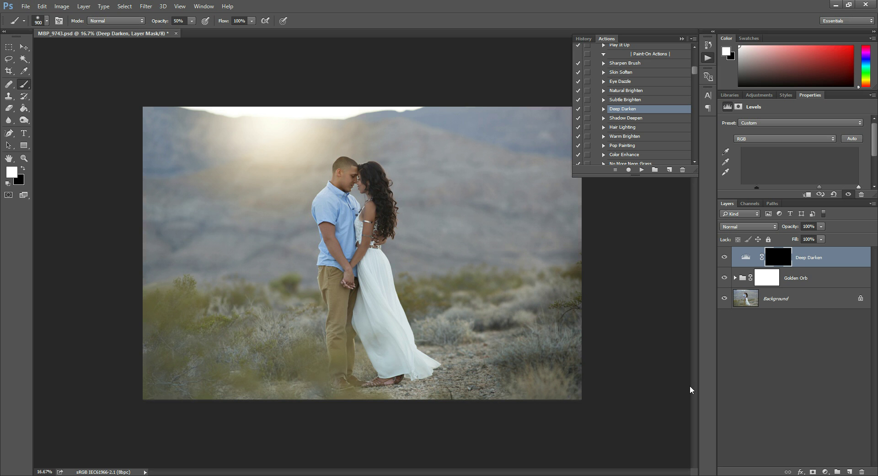
{"action": "mouse_move", "coordinate": [263, 419]}
{"action": "left_mouse_down"}
{"action": "mouse_move", "coordinate": [248, 402]}
{"action": "mouse_move", "coordinate": [180, 372]}
{"action": "mouse_move", "coordinate": [156, 317]}
{"action": "mouse_move", "coordinate": [184, 428]}
{"action": "left_mouse_up"}
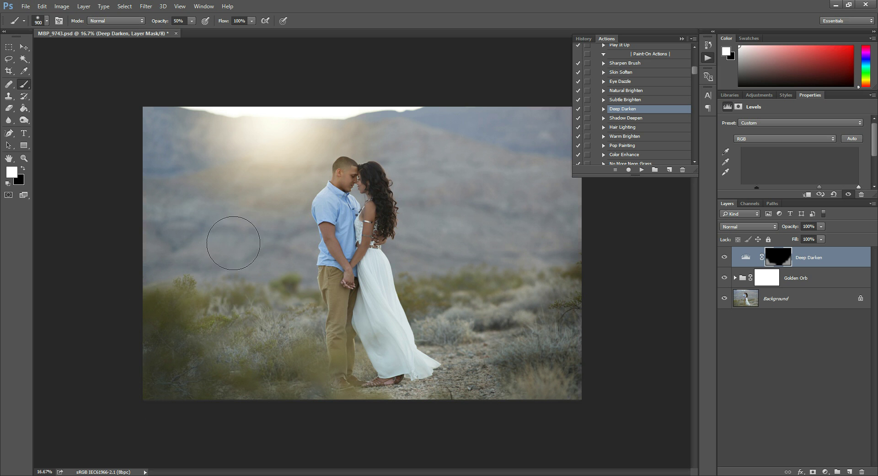
At 20% opacity, lightly paint in the left and right mountains beside the couple.
{"action": "key", "text": "2"}
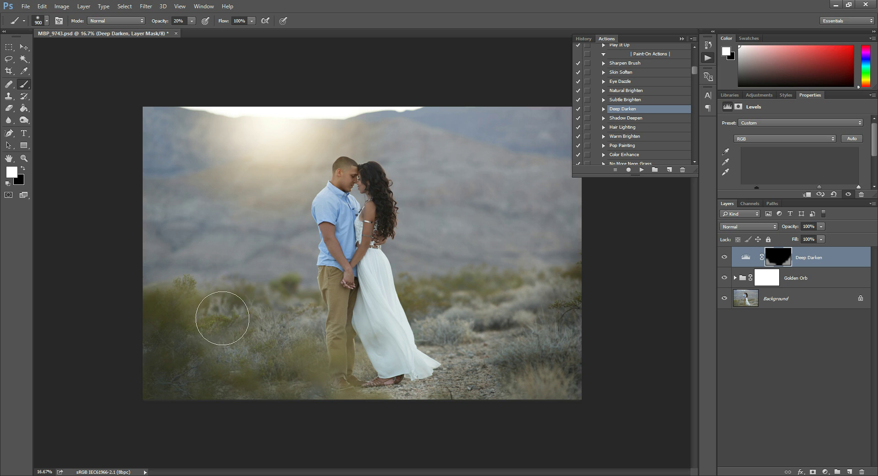
{"action": "mouse_move", "coordinate": [184, 247]}
{"action": "left_mouse_down"}
{"action": "mouse_move", "coordinate": [160, 239]}
{"action": "mouse_move", "coordinate": [151, 180]}
{"action": "mouse_move", "coordinate": [172, 102]}
{"action": "left_mouse_up"}
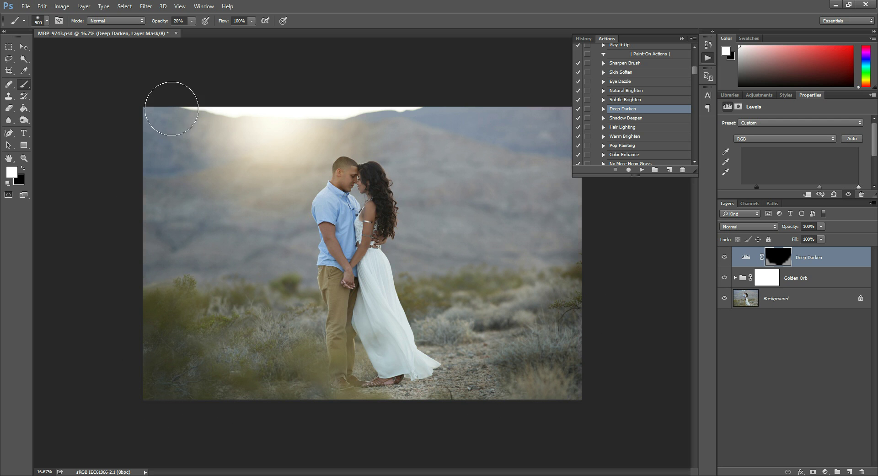
{"action": "mouse_move", "coordinate": [388, 137]}
{"action": "left_mouse_down"}
{"action": "mouse_move", "coordinate": [529, 139]}
{"action": "mouse_move", "coordinate": [544, 185]}
{"action": "mouse_move", "coordinate": [513, 169]}
{"action": "mouse_move", "coordinate": [485, 253]}
{"action": "mouse_move", "coordinate": [503, 211]}
{"action": "mouse_move", "coordinate": [533, 245]}
{"action": "mouse_move", "coordinate": [522, 270]}
{"action": "mouse_move", "coordinate": [559, 245]}
{"action": "mouse_move", "coordinate": [584, 265]}
{"action": "mouse_move", "coordinate": [461, 406]}
{"action": "mouse_move", "coordinate": [143, 435]}
{"action": "mouse_move", "coordinate": [160, 387]}
{"action": "mouse_move", "coordinate": [530, 194]}
{"action": "left_mouse_up"}
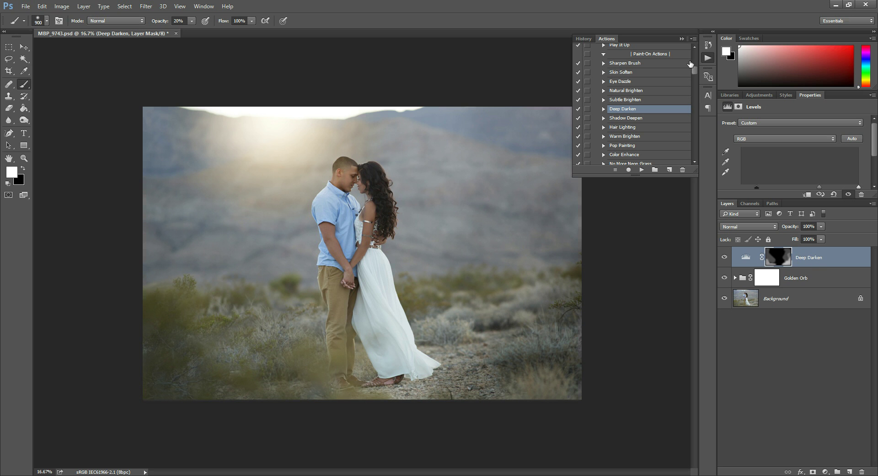
Scroll the Actions panel down to the Color Mattes and select Boathouse.
{"action": "mouse_move", "coordinate": [695, 69]}
{"action": "left_mouse_down"}
{"action": "mouse_move", "coordinate": [697, 118]}
{"action": "mouse_move", "coordinate": [693, 95]}
{"action": "left_mouse_up"}
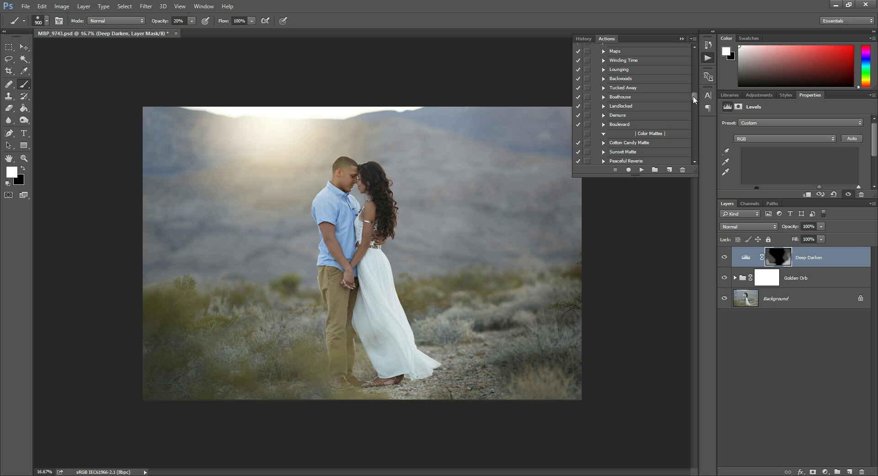
{"action": "left_click", "coordinate": [631, 97]}
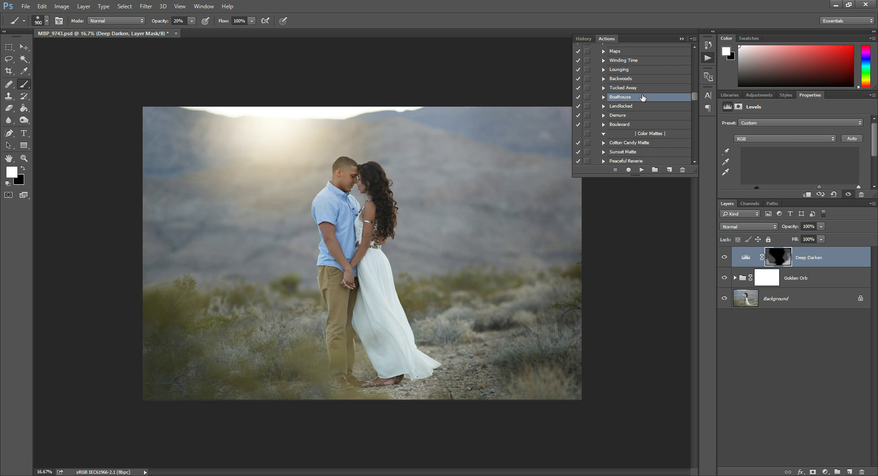
Run Boathouse, test its group opacity, then drag the Boathouse group to the trash.
{"action": "left_click", "coordinate": [642, 170]}
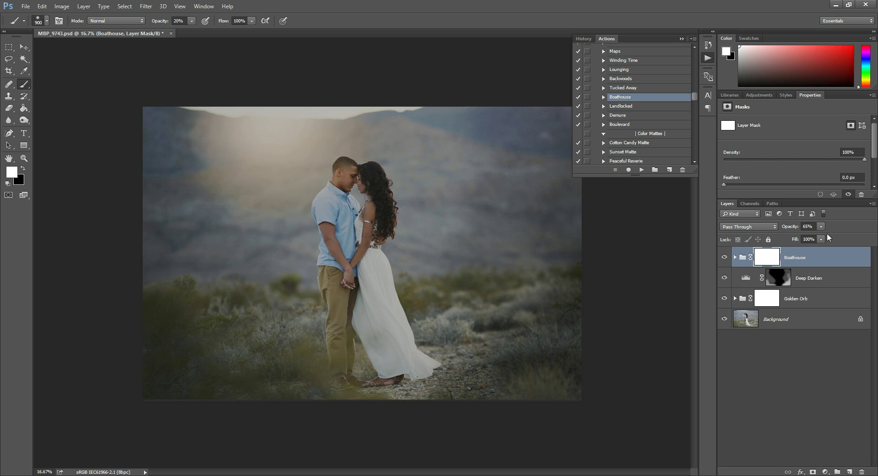
{"action": "left_click", "coordinate": [822, 226]}
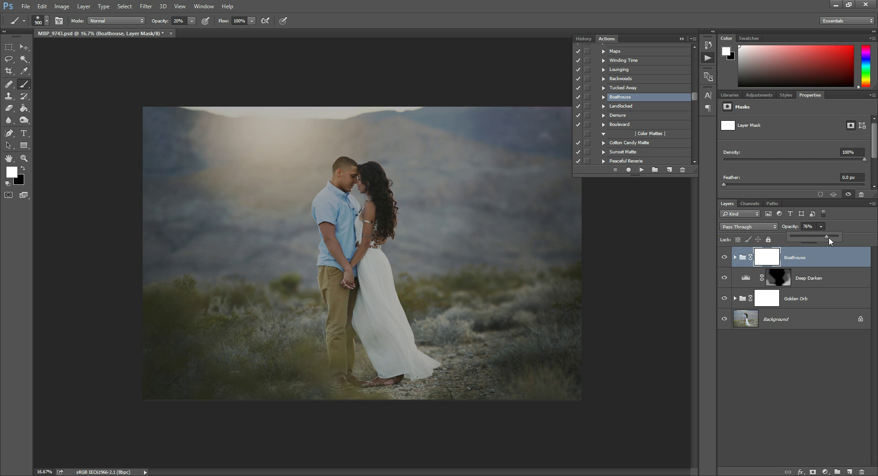
{"action": "left_click_drag", "start_coordinate": [830, 240], "coordinate": [842, 240]}
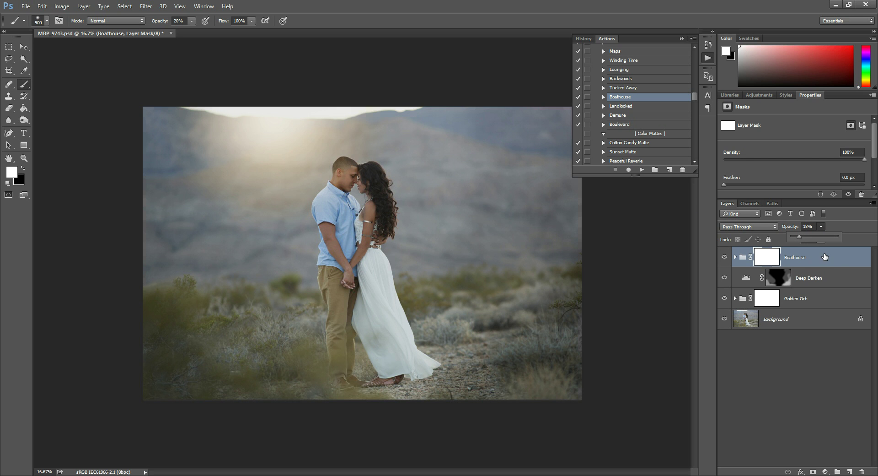
{"action": "left_click", "coordinate": [818, 259]}
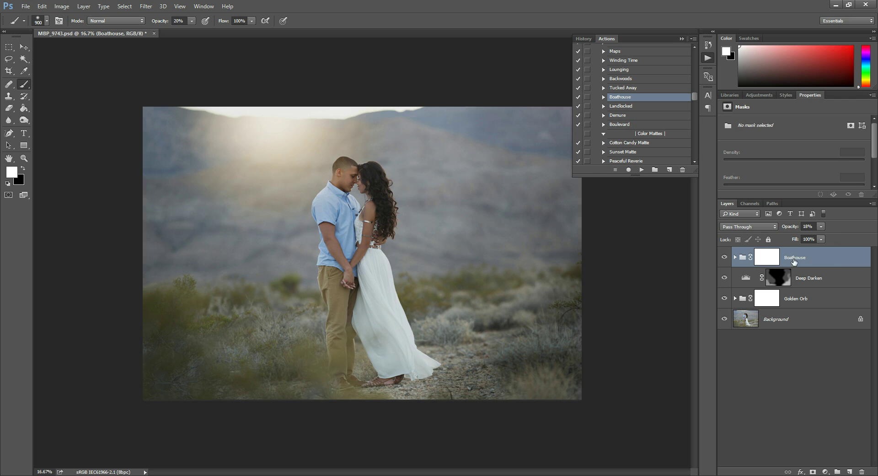
{"action": "left_click_drag", "start_coordinate": [812, 260], "coordinate": [861, 471]}
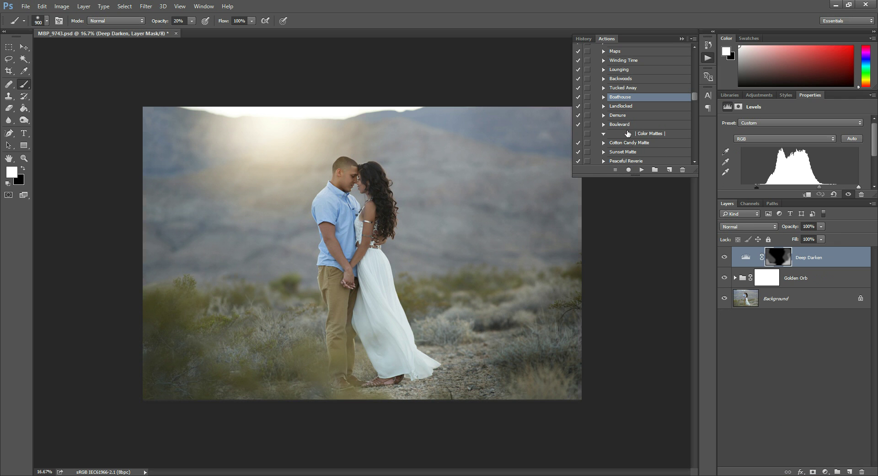
Select and play the Cotton Candy Matte action.
{"action": "left_click", "coordinate": [633, 144]}
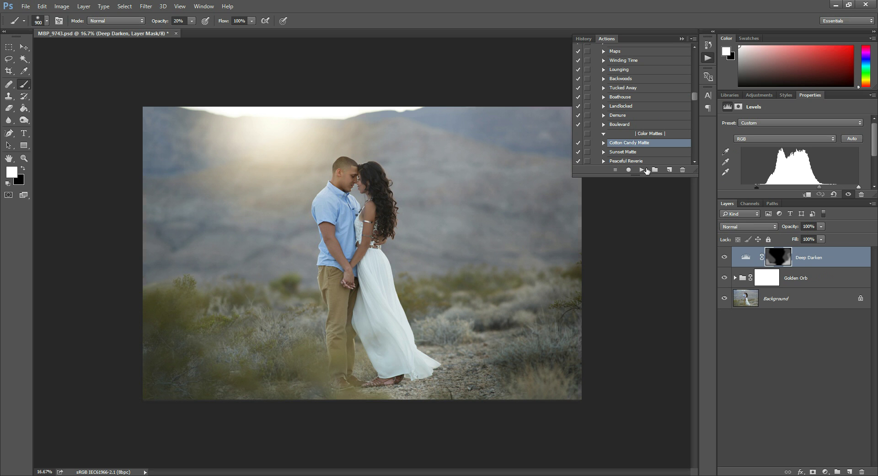
{"action": "left_click", "coordinate": [642, 170]}
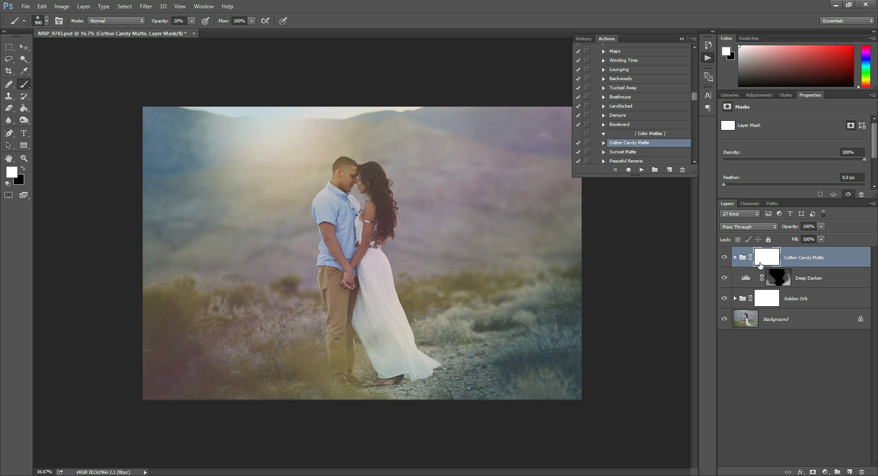
Make black the foreground colour and shrink the brush to 300 pixels for masking.
{"action": "left_click", "coordinate": [23, 169]}
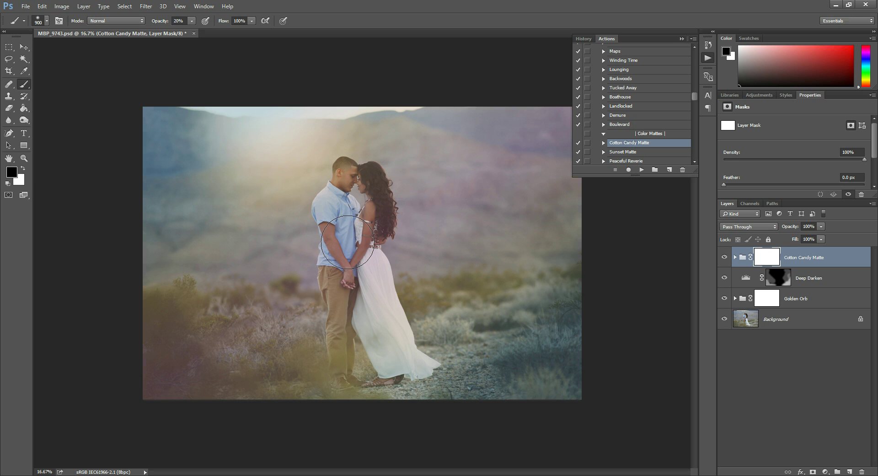
{"action": "key", "text": "bracketleft"}
{"action": "key", "text": "bracketleft"}
{"action": "key", "text": "bracketleft"}
{"action": "key", "text": "bracketleft"}
{"action": "key", "text": "bracketleft"}
{"action": "key", "text": "bracketleft"}
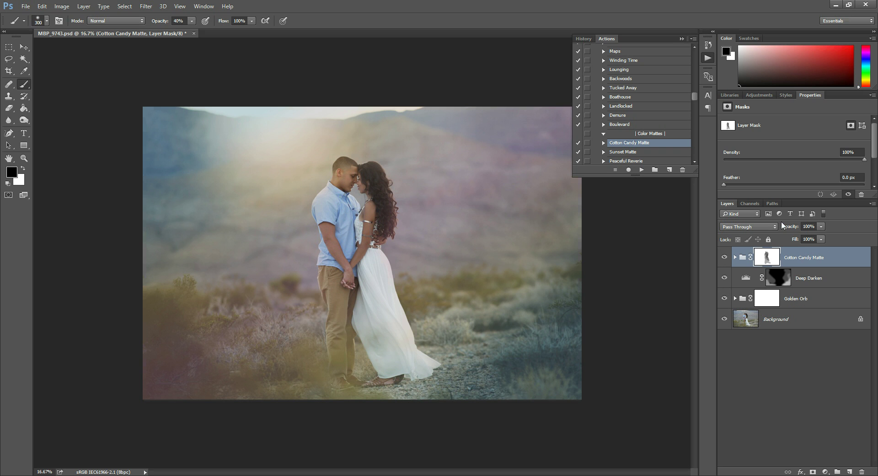
Drop the Cotton Candy Matte group's opacity to 41% for a faint pastel wash.
{"action": "left_click", "coordinate": [822, 227]}
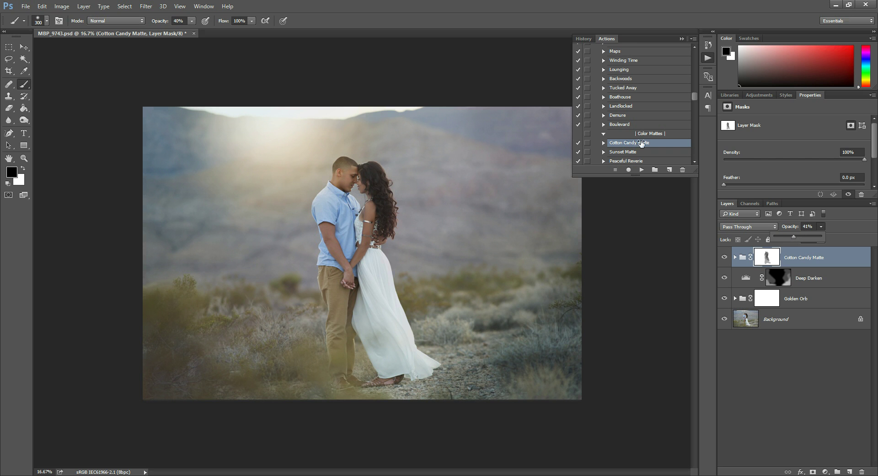
{"action": "scroll", "coordinate": [639, 134], "scroll_direction": "up", "scroll_amount": 8}
{"action": "scroll", "coordinate": [639, 135], "scroll_direction": "up", "scroll_amount": 5}
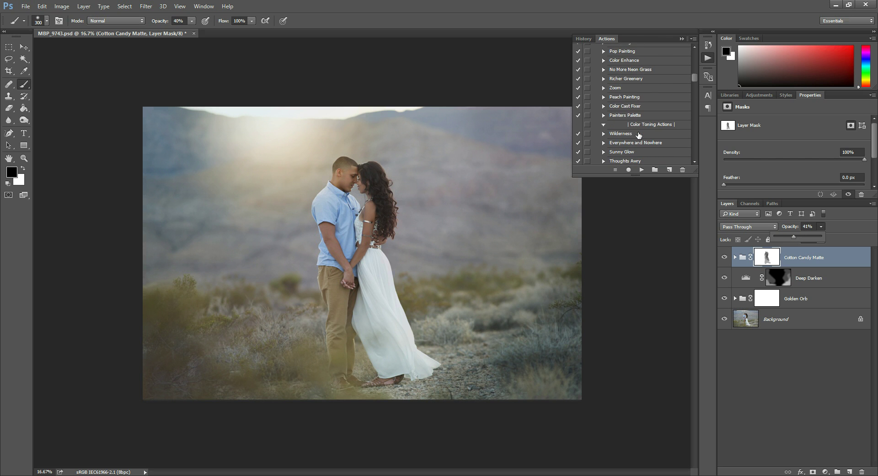
{"action": "scroll", "coordinate": [639, 135], "scroll_direction": "up", "scroll_amount": 3}
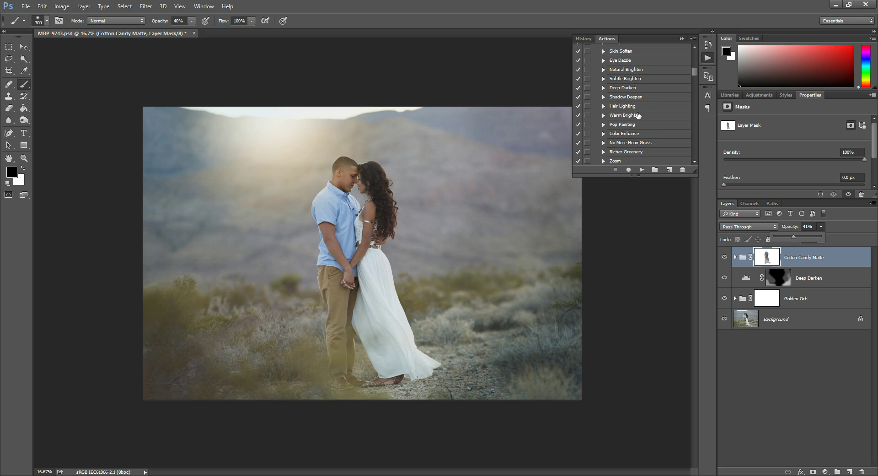
Run Subtle Brighten and paint white on its mask over the couple's faces and the bride's arm.
{"action": "left_click", "coordinate": [637, 78]}
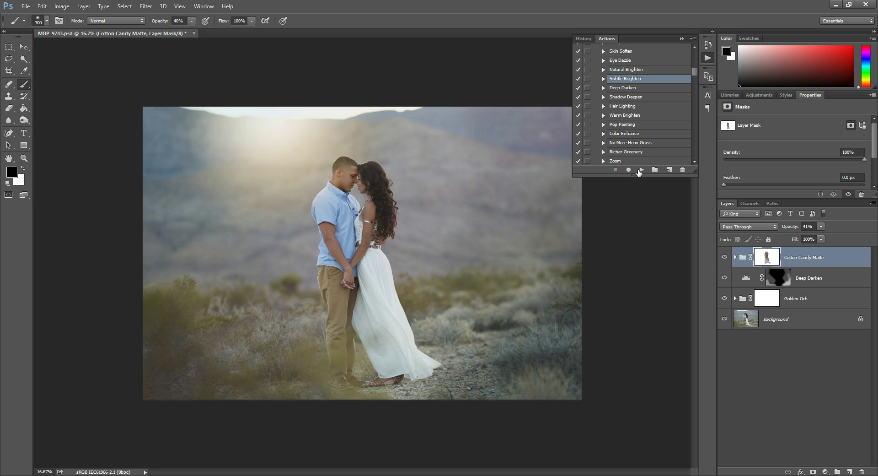
{"action": "left_click", "coordinate": [641, 169]}
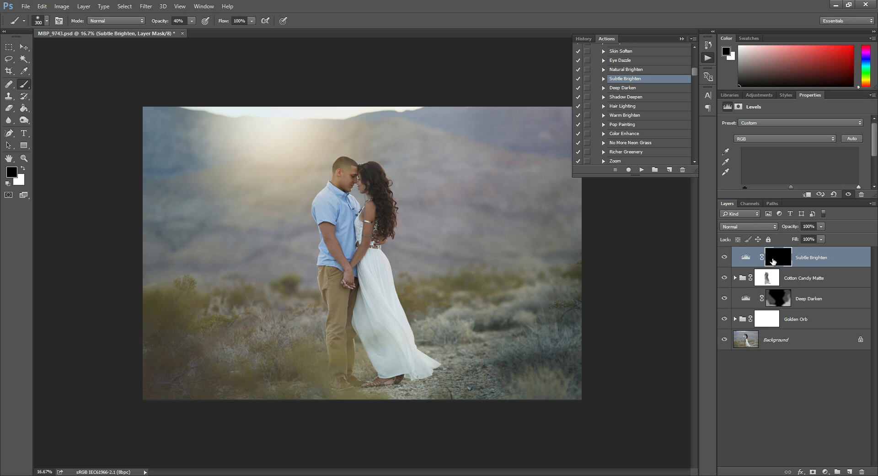
{"action": "left_click", "coordinate": [24, 169]}
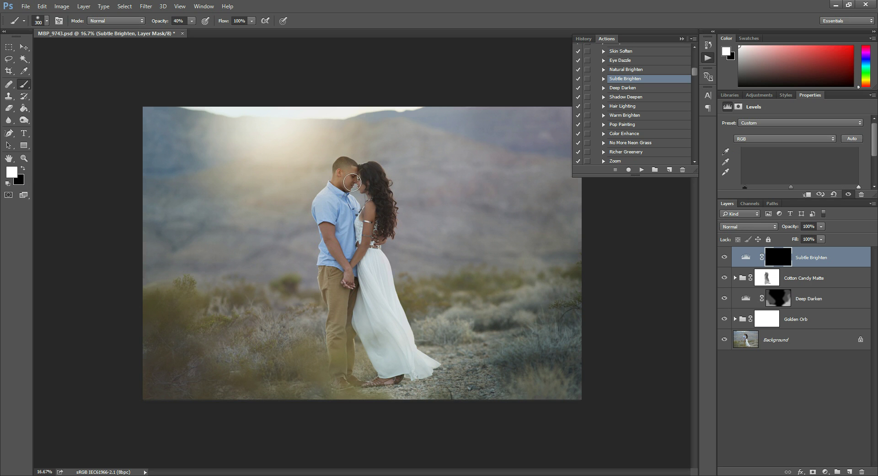
{"action": "mouse_move", "coordinate": [352, 182]}
{"action": "left_mouse_down"}
{"action": "mouse_move", "coordinate": [374, 213]}
{"action": "mouse_move", "coordinate": [362, 180]}
{"action": "mouse_move", "coordinate": [373, 238]}
{"action": "mouse_move", "coordinate": [371, 222]}
{"action": "mouse_move", "coordinate": [344, 280]}
{"action": "mouse_move", "coordinate": [362, 246]}
{"action": "mouse_move", "coordinate": [337, 235]}
{"action": "mouse_move", "coordinate": [345, 258]}
{"action": "left_mouse_up"}
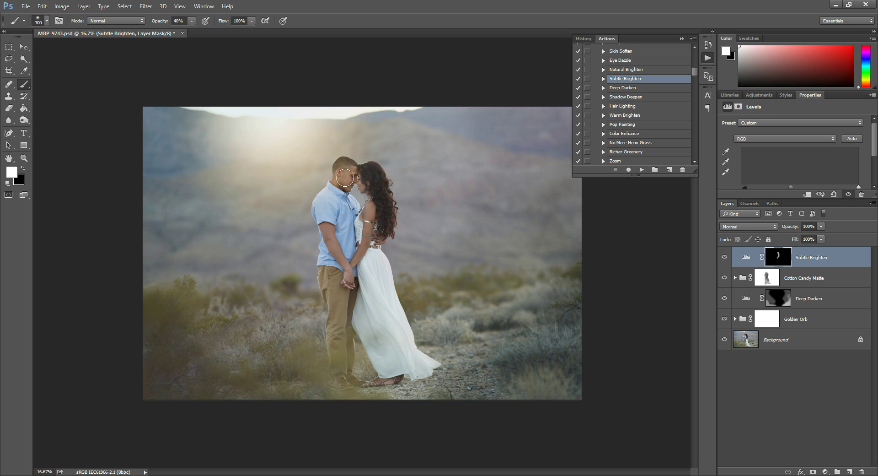
{"action": "mouse_move", "coordinate": [345, 177]}
{"action": "left_mouse_down"}
{"action": "mouse_move", "coordinate": [349, 195]}
{"action": "mouse_move", "coordinate": [351, 181]}
{"action": "mouse_move", "coordinate": [370, 181]}
{"action": "mouse_move", "coordinate": [369, 204]}
{"action": "mouse_move", "coordinate": [380, 196]}
{"action": "mouse_move", "coordinate": [386, 224]}
{"action": "mouse_move", "coordinate": [358, 296]}
{"action": "left_mouse_up"}
Run Pop Painting and paint its mask over both sides' bushes and the sky with a 700 px brush.
{"action": "left_click", "coordinate": [629, 125]}
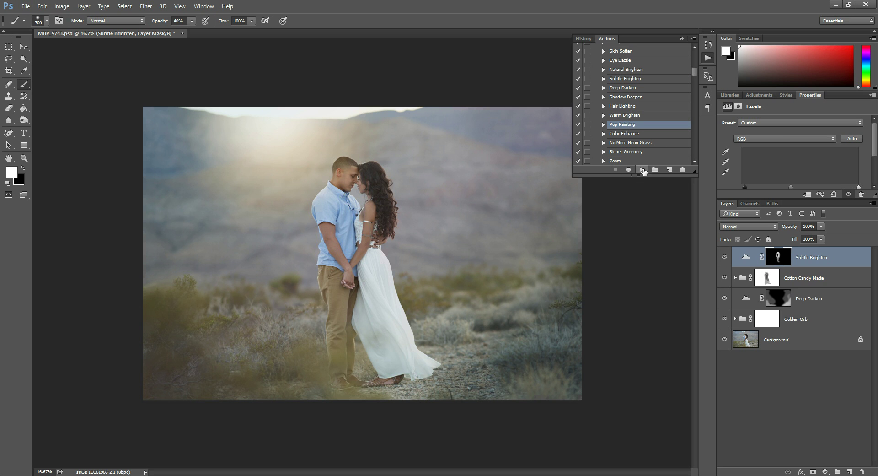
{"action": "left_click", "coordinate": [642, 169]}
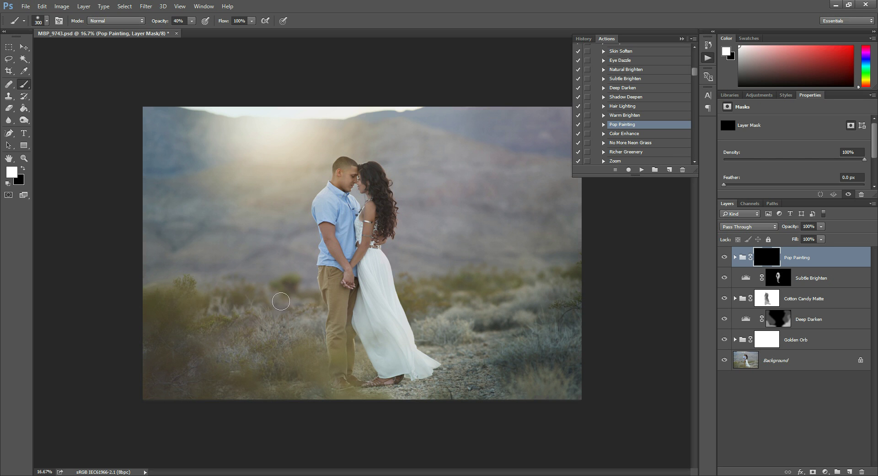
{"action": "key", "text": "bracketright"}
{"action": "key", "text": "bracketright"}
{"action": "key", "text": "bracketright"}
{"action": "key", "text": "bracketright"}
{"action": "key", "text": "bracketright"}
{"action": "key", "text": "bracketright"}
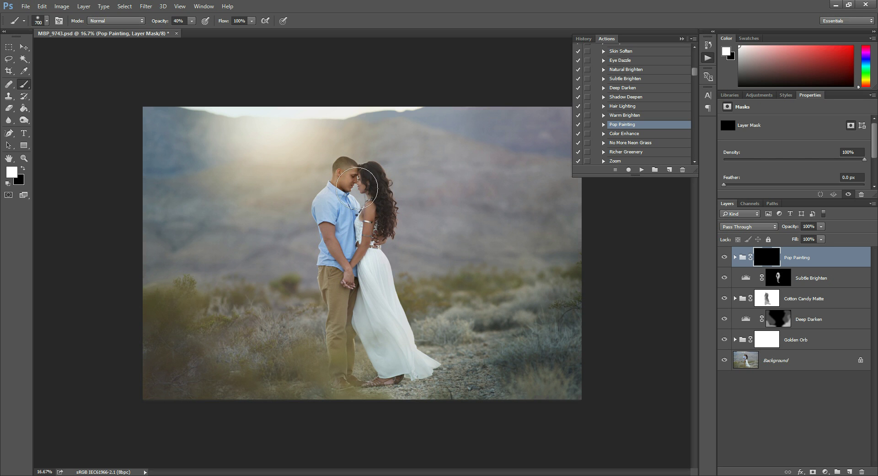
{"action": "mouse_move", "coordinate": [462, 260]}
{"action": "left_mouse_down"}
{"action": "mouse_move", "coordinate": [509, 275]}
{"action": "mouse_move", "coordinate": [513, 297]}
{"action": "left_mouse_up"}
{"action": "left_click_drag", "start_coordinate": [168, 303], "coordinate": [181, 319]}
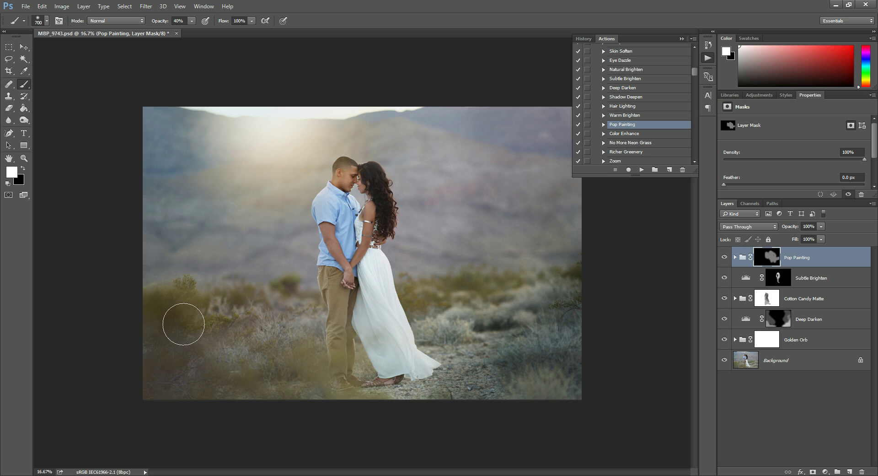
{"action": "mouse_move", "coordinate": [216, 148]}
{"action": "left_mouse_down"}
{"action": "mouse_move", "coordinate": [186, 108]}
{"action": "mouse_move", "coordinate": [290, 139]}
{"action": "mouse_move", "coordinate": [378, 127]}
{"action": "mouse_move", "coordinate": [450, 134]}
{"action": "mouse_move", "coordinate": [494, 163]}
{"action": "left_mouse_up"}
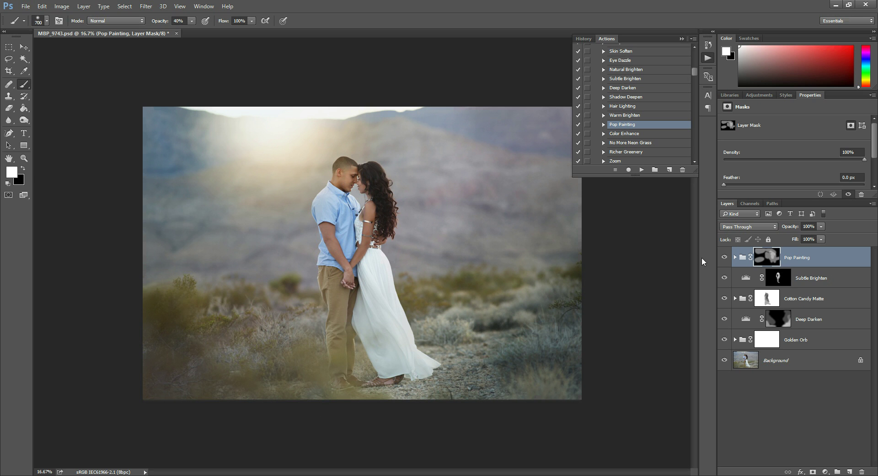
Raise the Cotton Candy Matte group's opacity back up to 93%.
{"action": "left_click", "coordinate": [809, 305]}
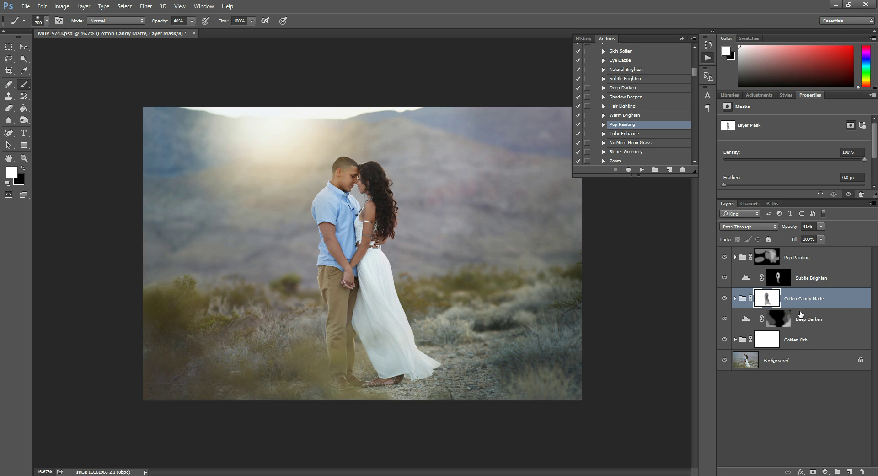
{"action": "left_click", "coordinate": [820, 227]}
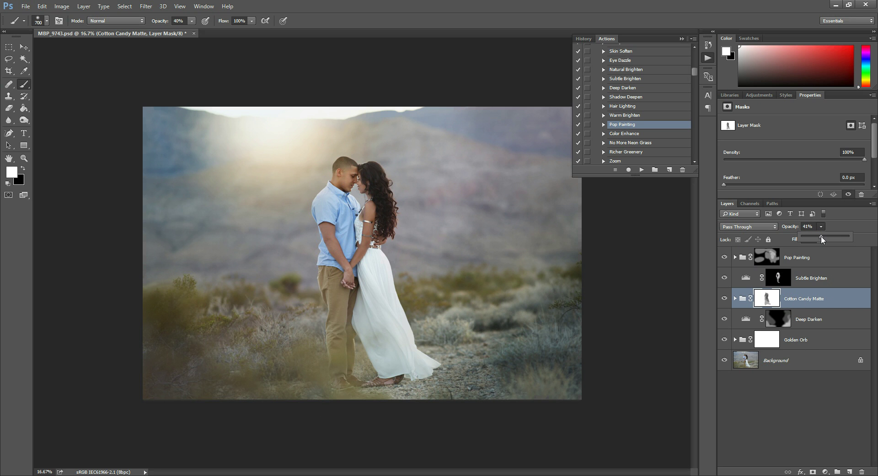
{"action": "left_click_drag", "start_coordinate": [836, 239], "coordinate": [847, 239]}
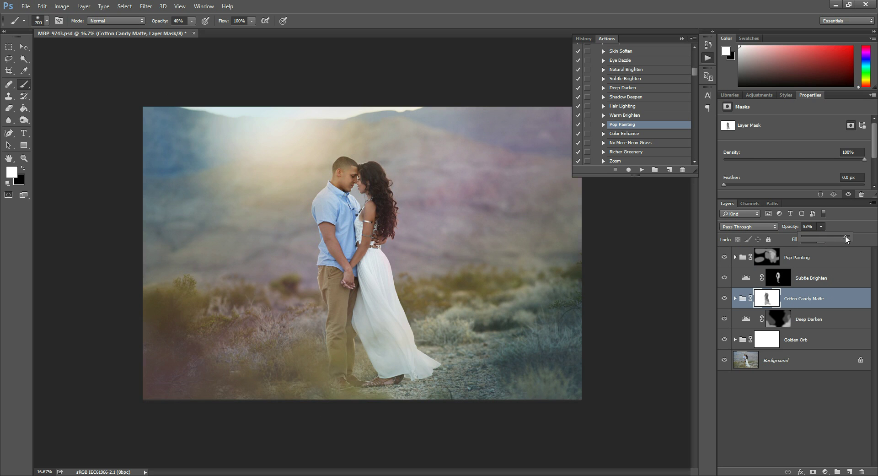
Toggle between the original and edited photo, then brush the Cotton Candy Matte mask over the lower-left bushes.
{"action": "left_click", "coordinate": [724, 361], "text": "alt"}
{"action": "left_click", "coordinate": [724, 361], "text": "alt"}
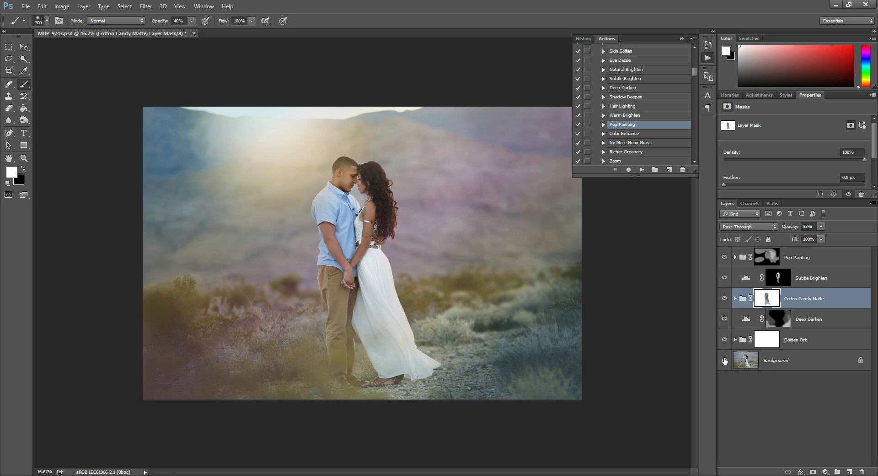
{"action": "left_click", "coordinate": [725, 361], "text": "alt"}
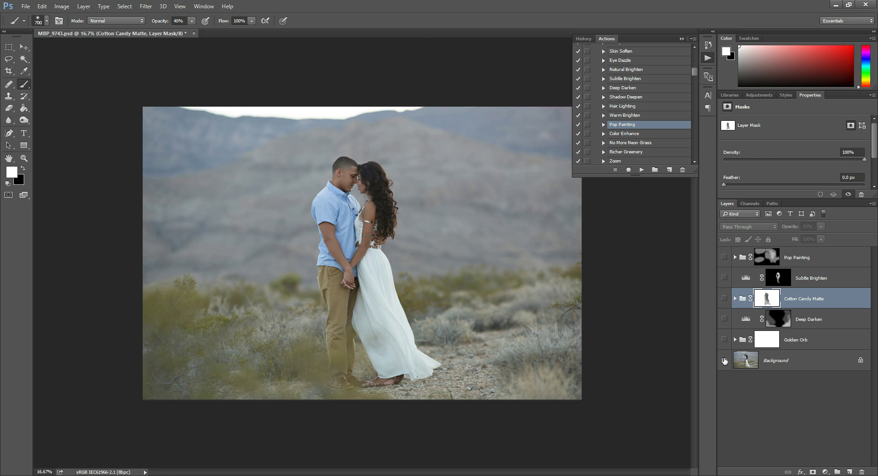
{"action": "left_click", "coordinate": [724, 361], "text": "alt"}
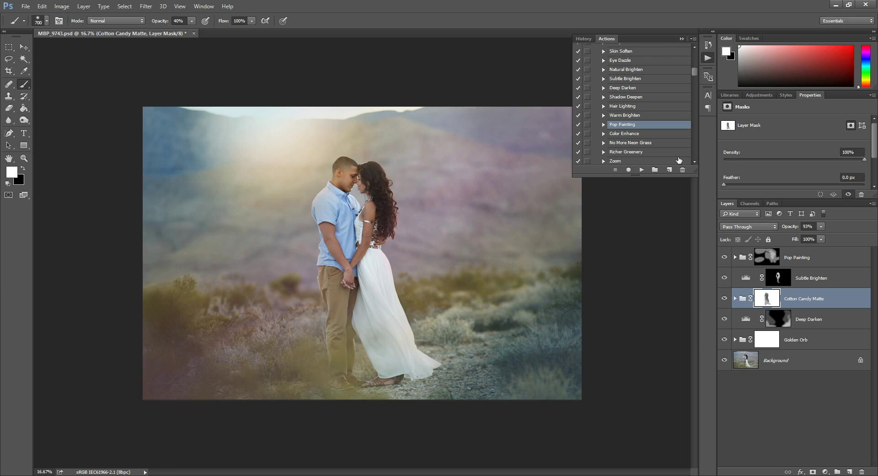
{"action": "scroll", "coordinate": [678, 160], "scroll_direction": "up", "scroll_amount": 5}
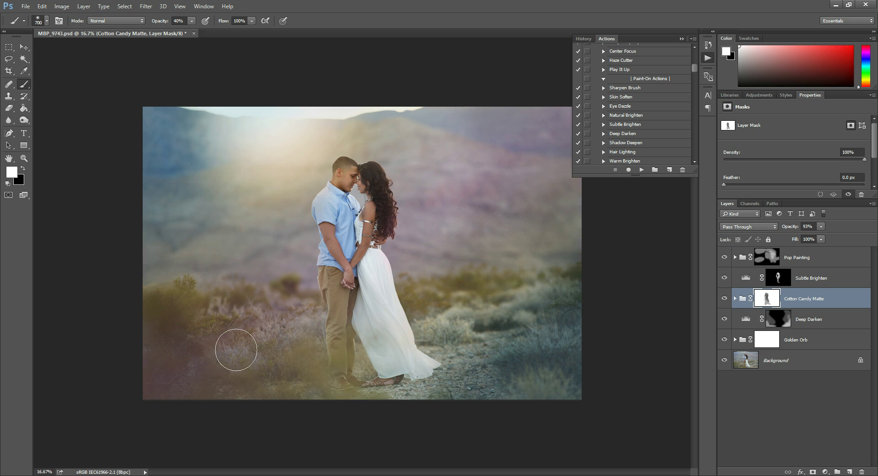
{"action": "mouse_move", "coordinate": [236, 349]}
{"action": "left_mouse_down"}
{"action": "mouse_move", "coordinate": [221, 359]}
{"action": "mouse_move", "coordinate": [211, 347]}
{"action": "mouse_move", "coordinate": [246, 362]}
{"action": "left_mouse_up"}
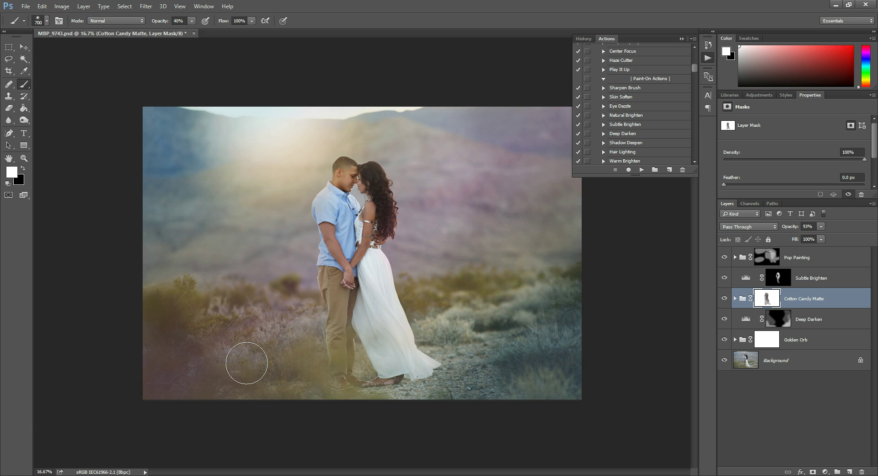